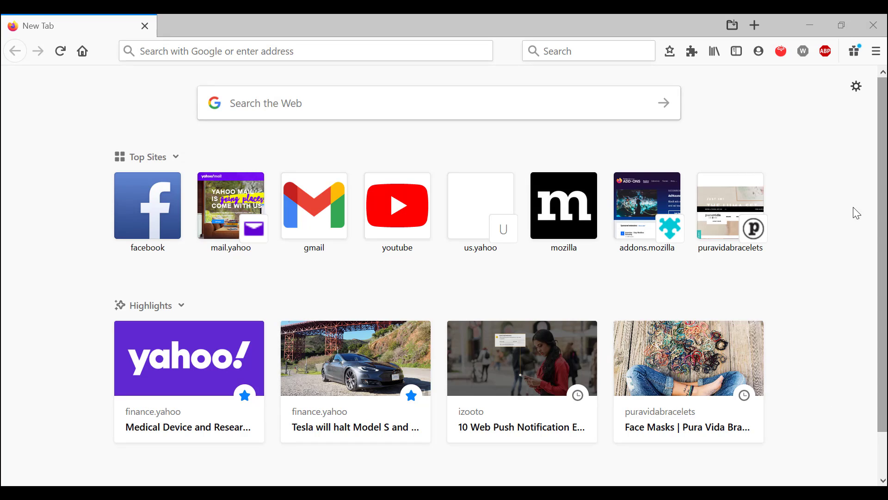
Open Logins and Passwords from the main menu in a new tab.
click(880, 60)
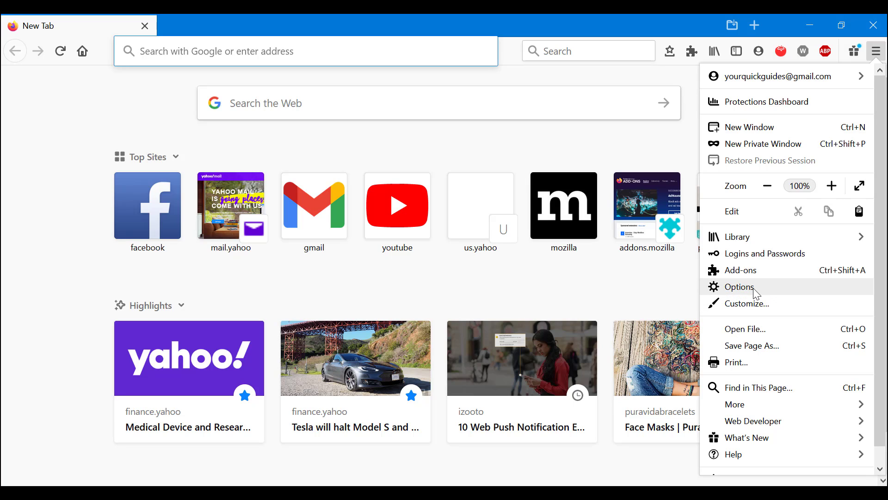
click(786, 260)
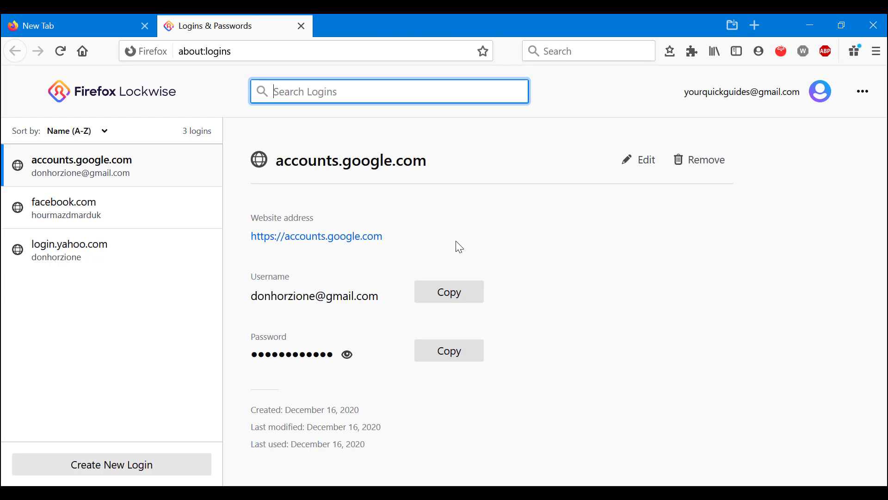
Browse the saved logins' details, starting at facebook.com and ending on login.yahoo.com.
click(133, 211)
click(124, 246)
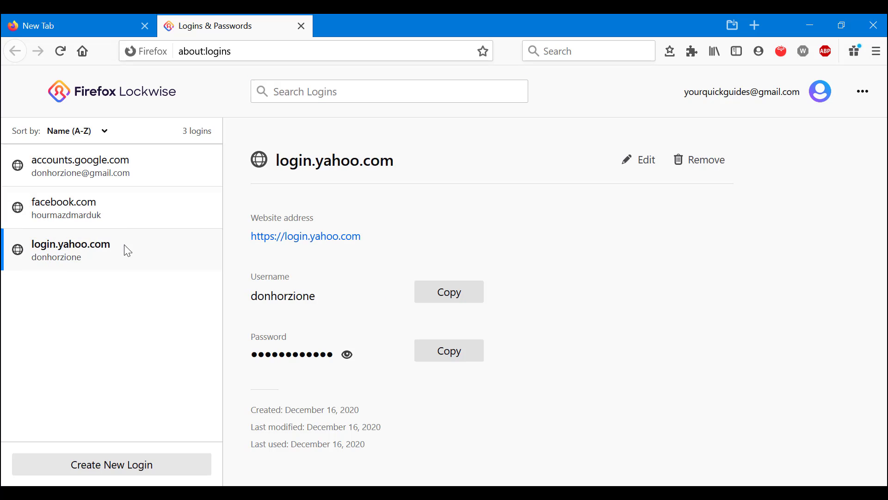
click(120, 193)
click(124, 159)
click(138, 206)
click(164, 262)
Choose Export Logins from the ••• menu and confirm exporting passwords as readable text.
click(864, 98)
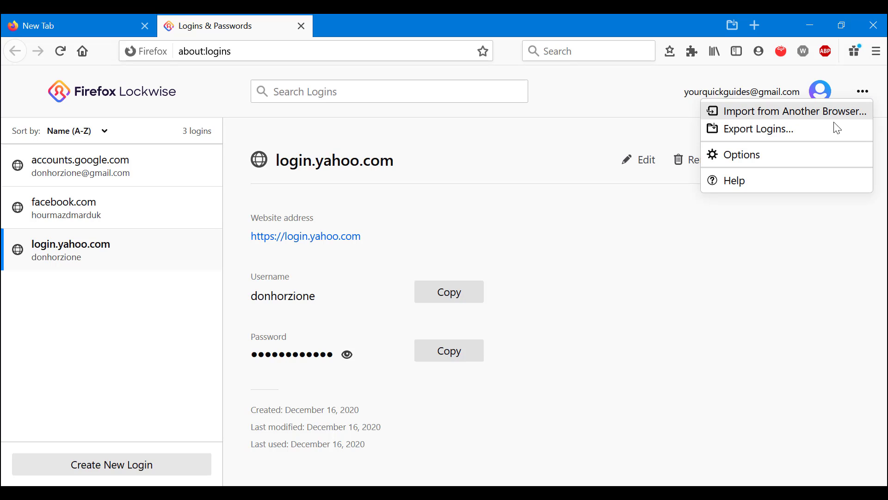
click(806, 136)
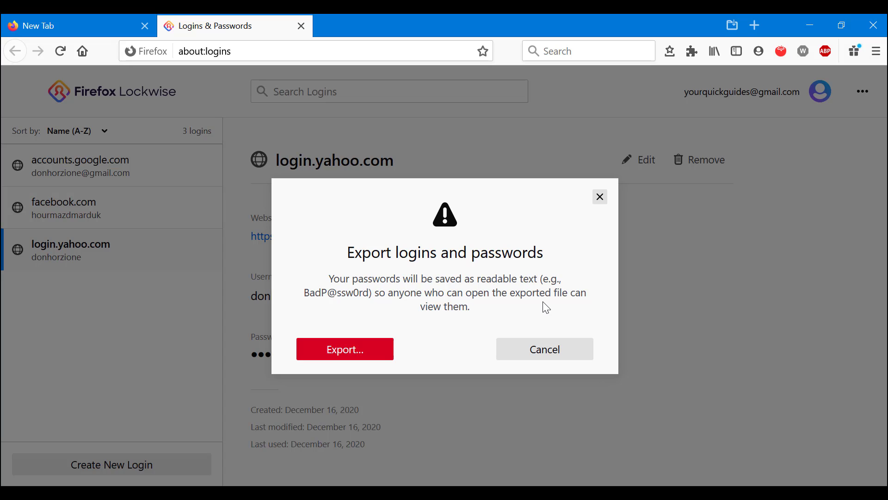
click(339, 354)
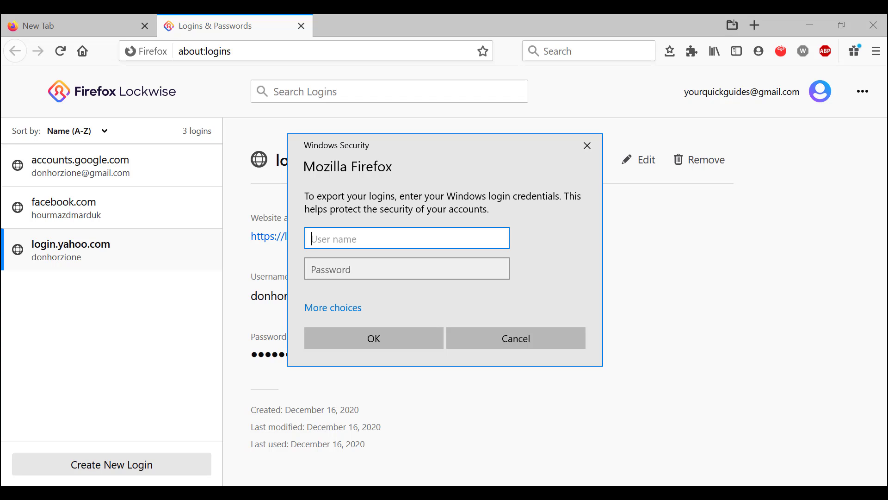
key(super)
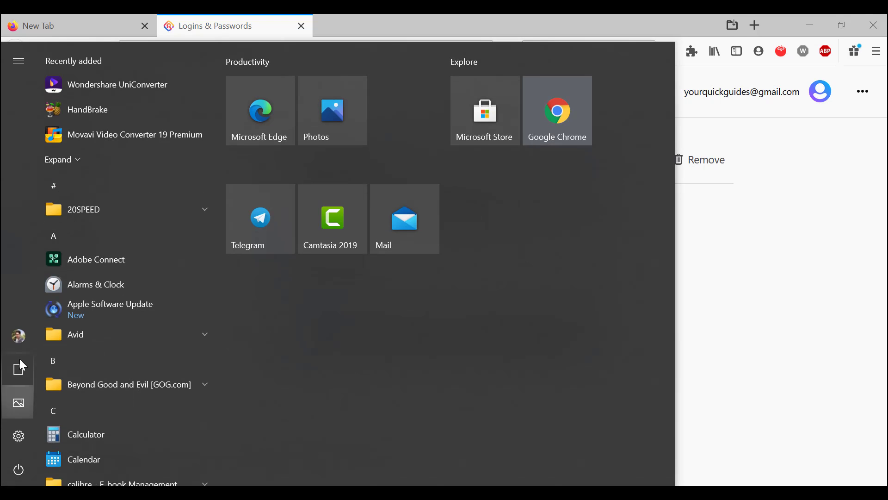
click(21, 331)
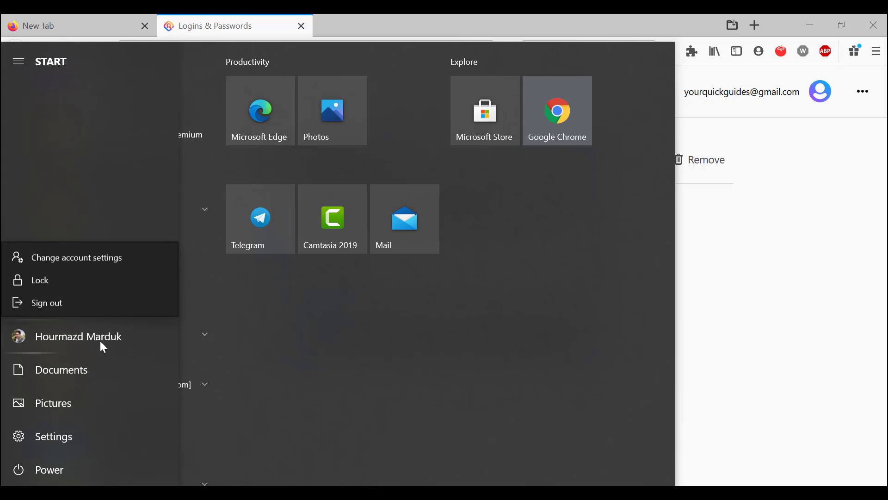
click(90, 258)
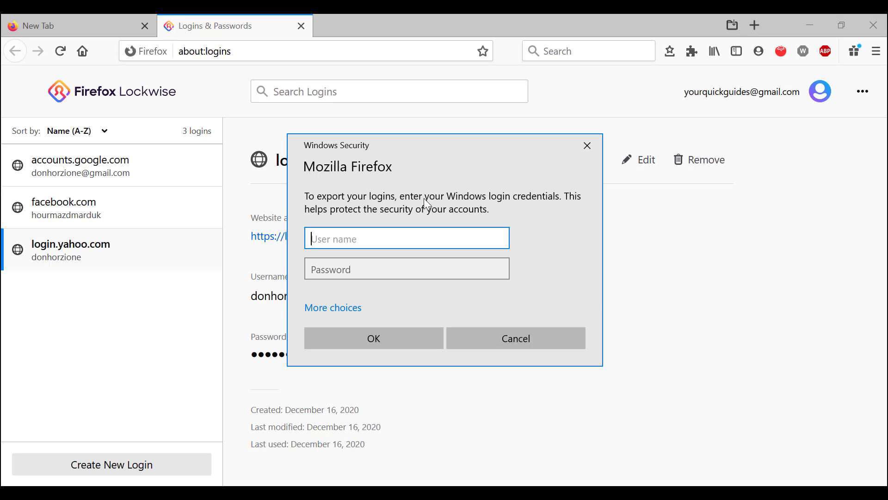
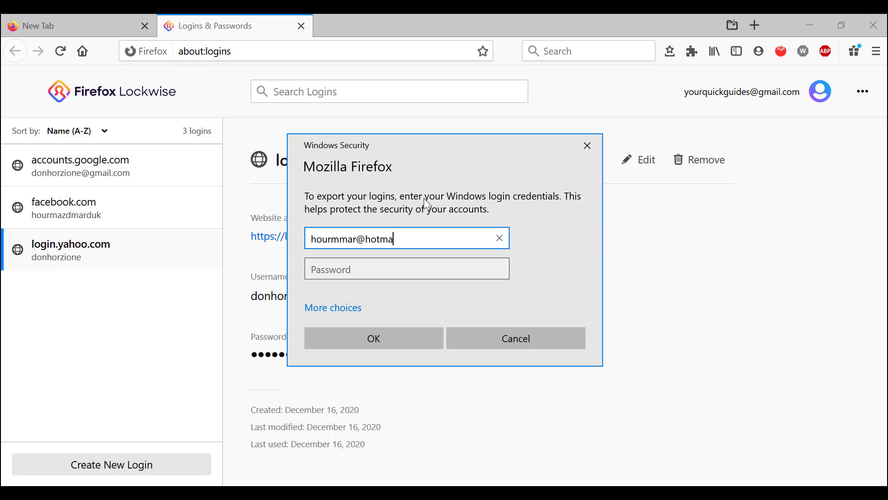
Enter the Windows account's user name and password to authorise the logins export.
click(333, 270)
text(**************)
key(Return)
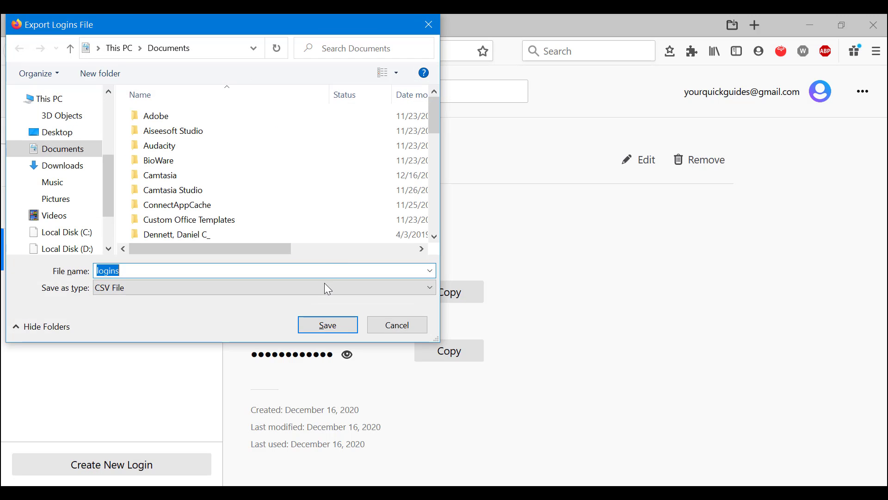
Save the exported logins to the Desktop as the CSV 'Training how to Export'.
scroll(81, 204, down, 3)
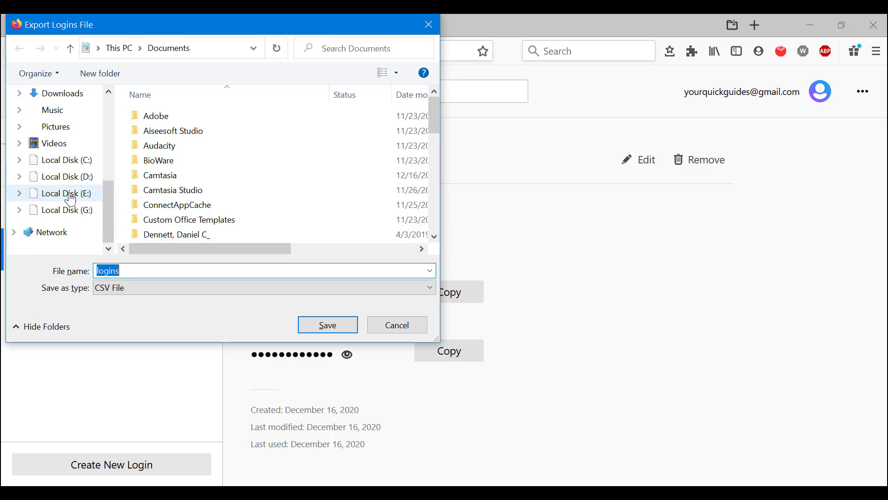
scroll(85, 185, up, 3)
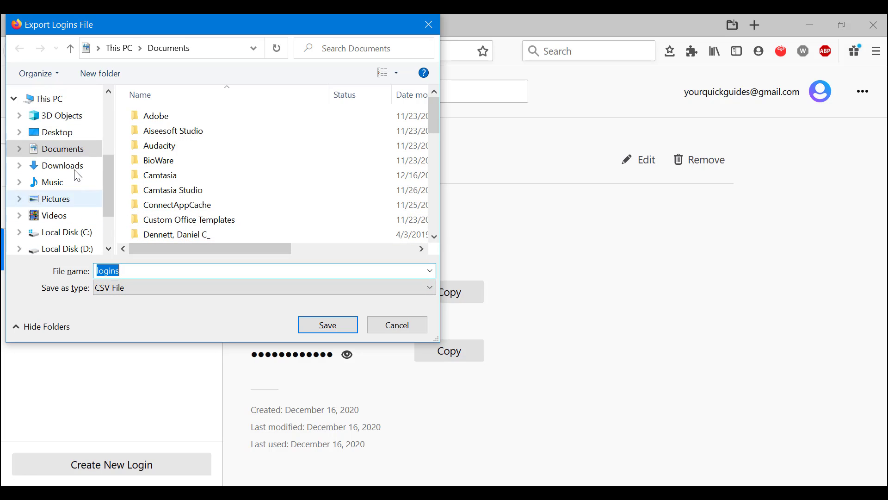
click(53, 134)
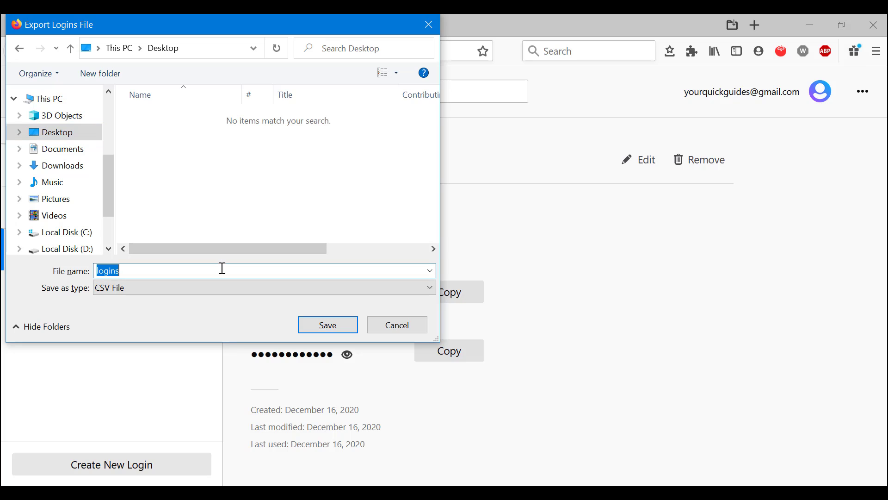
text(T)
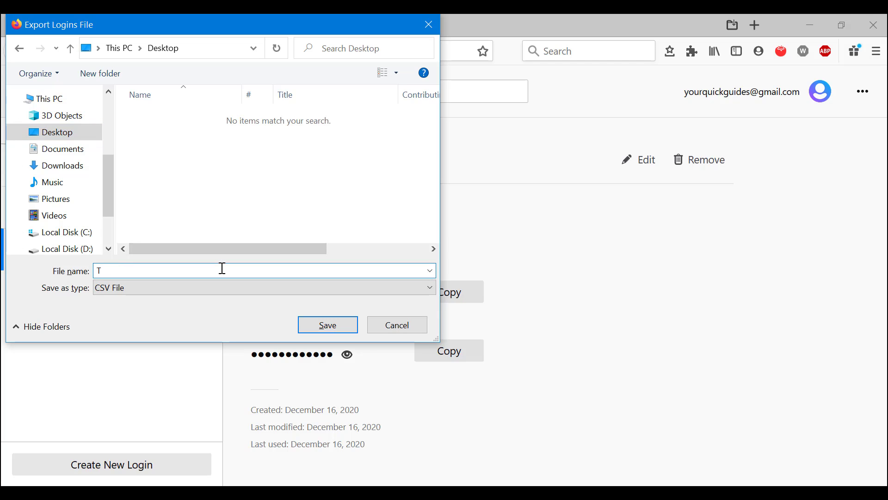
text(rainingh)
key(BackSpace)
key(BackSpace)
text(how to Export)
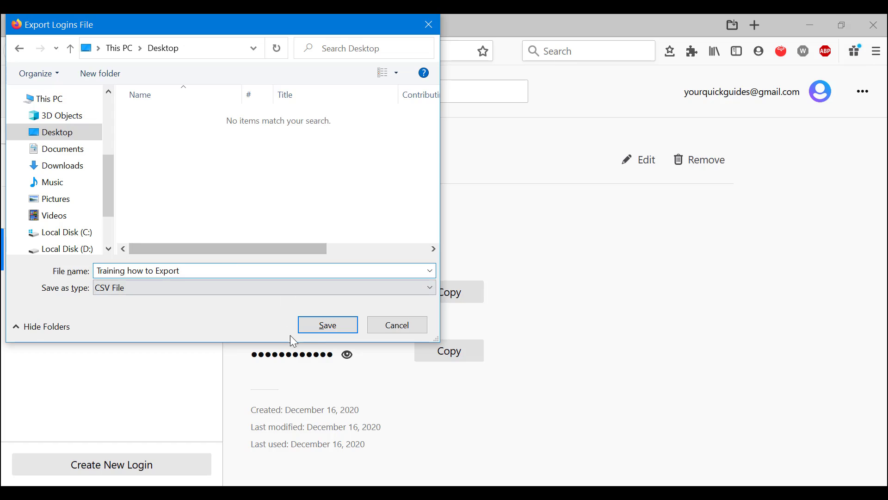
click(337, 326)
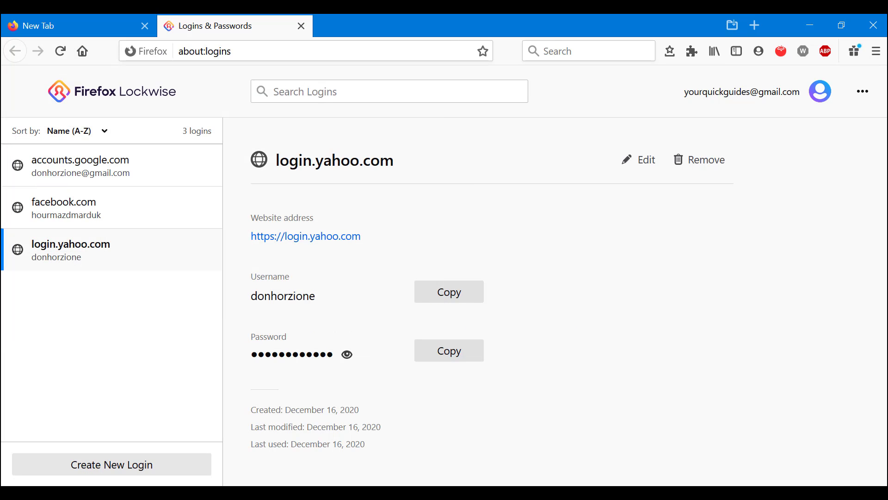
Show the desktop and drag 'Training how to Export.csv' toward the centre.
key(super+d)
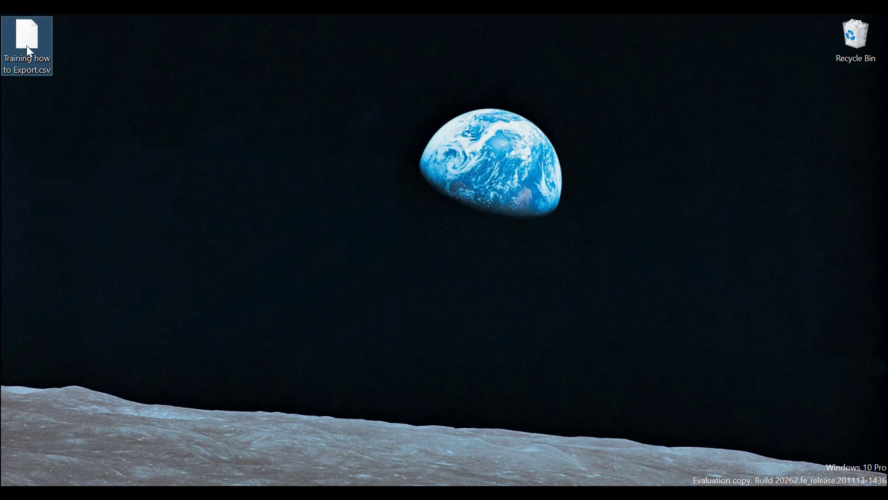
drag(51, 62, 257, 138)
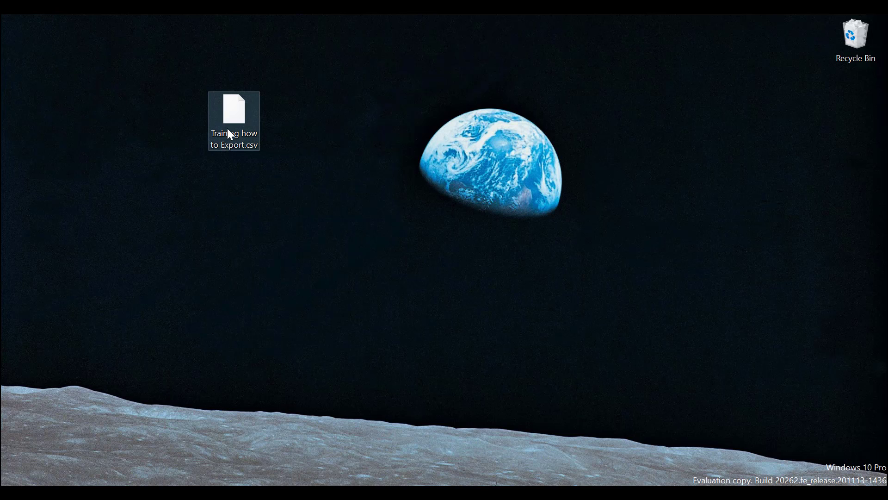
click(336, 198)
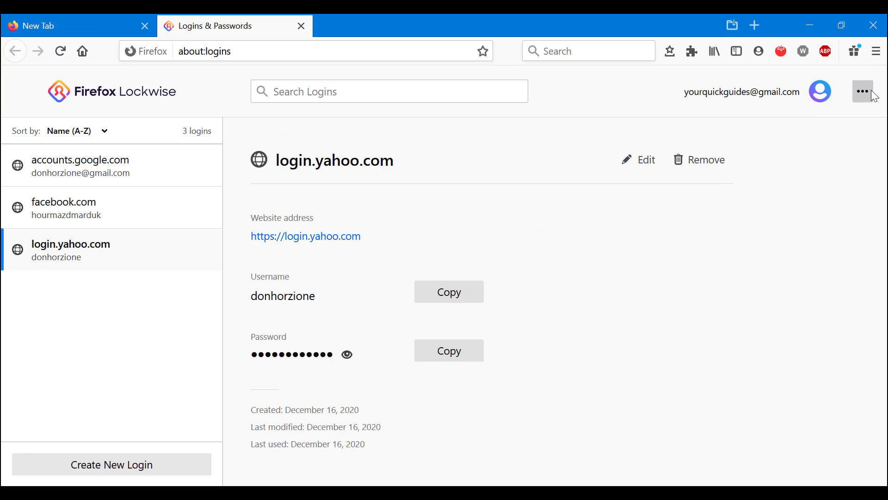
Start Import from Another Browser in the ••• menu and select Chrome as the source.
click(875, 97)
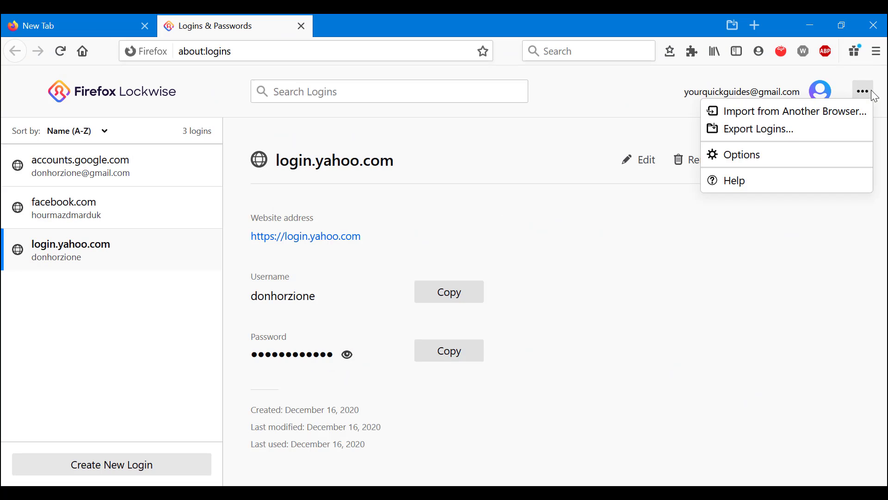
click(827, 291)
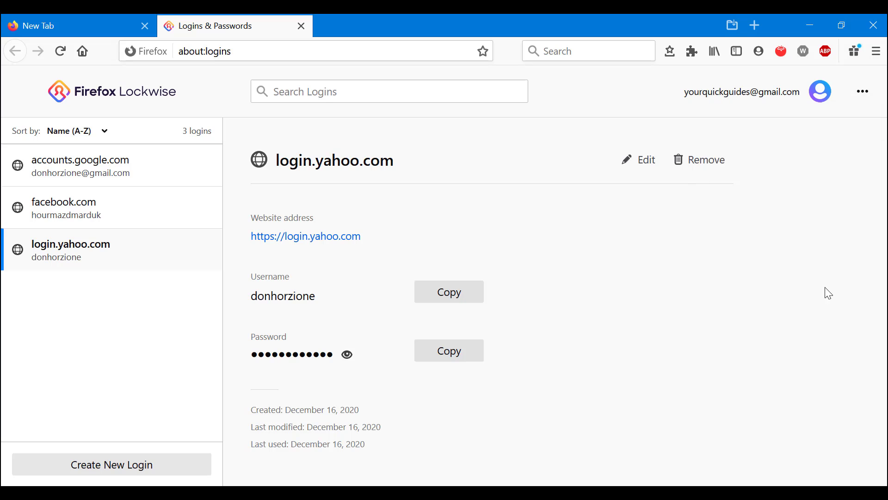
click(865, 95)
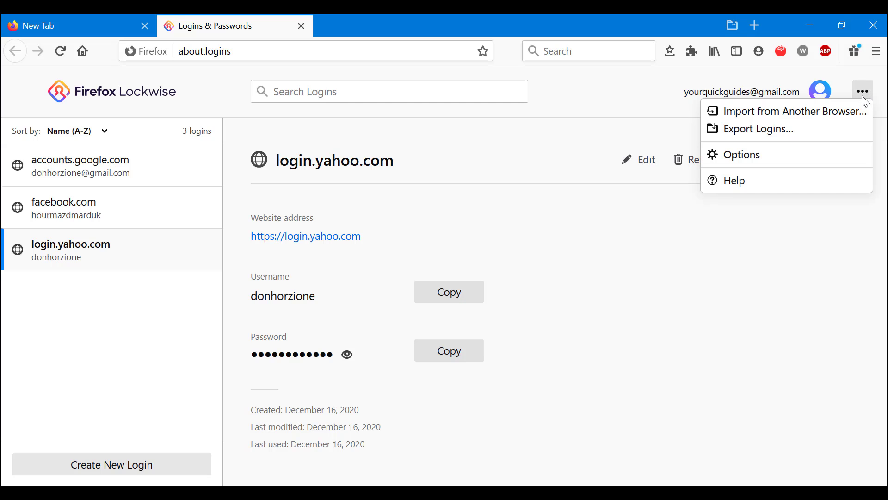
click(768, 111)
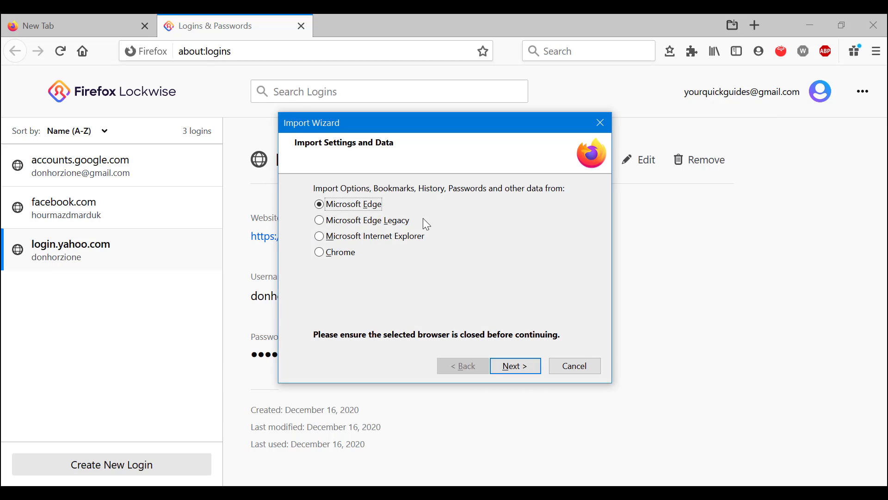
click(387, 225)
click(401, 237)
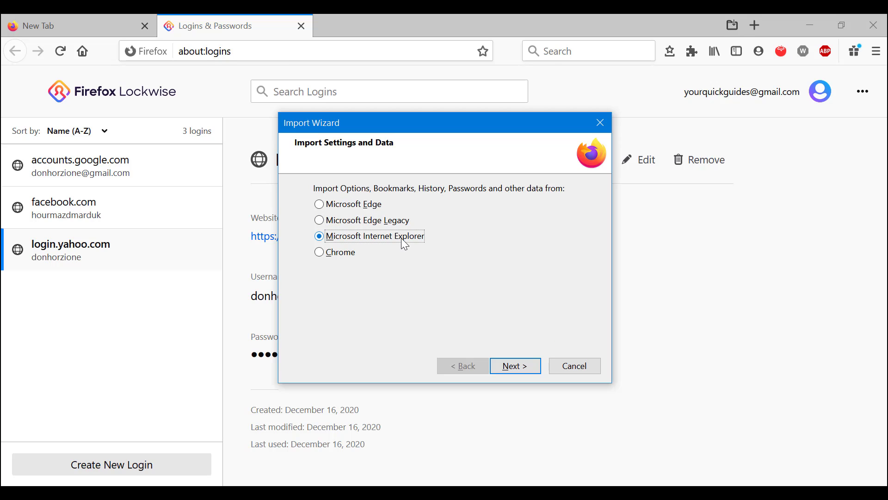
click(320, 254)
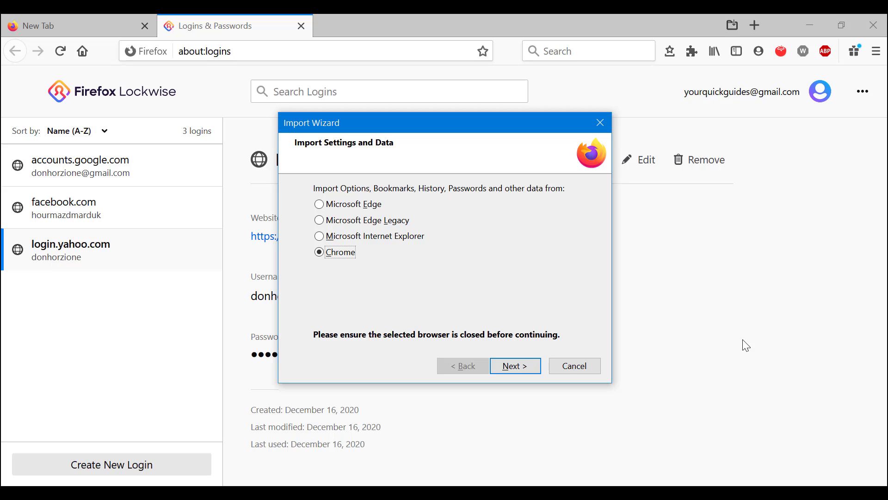
Import cookies, history, saved logins and favorites from Microsoft Edge.
click(340, 208)
click(518, 369)
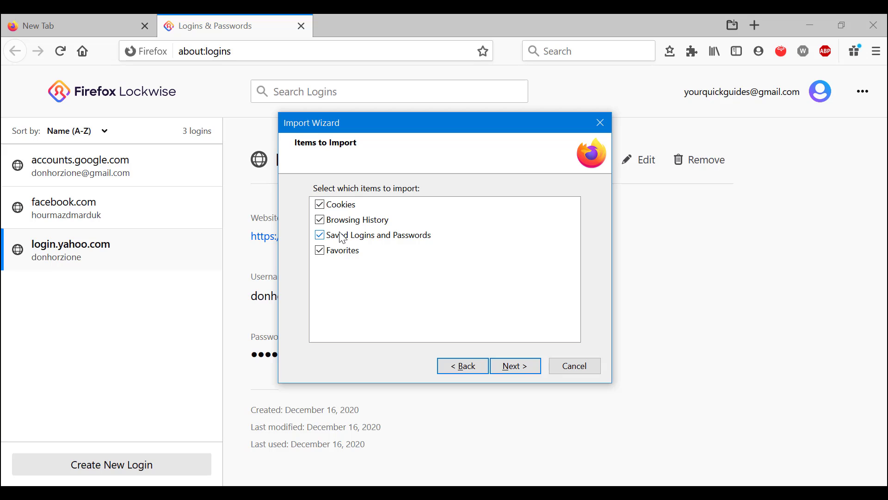
click(519, 367)
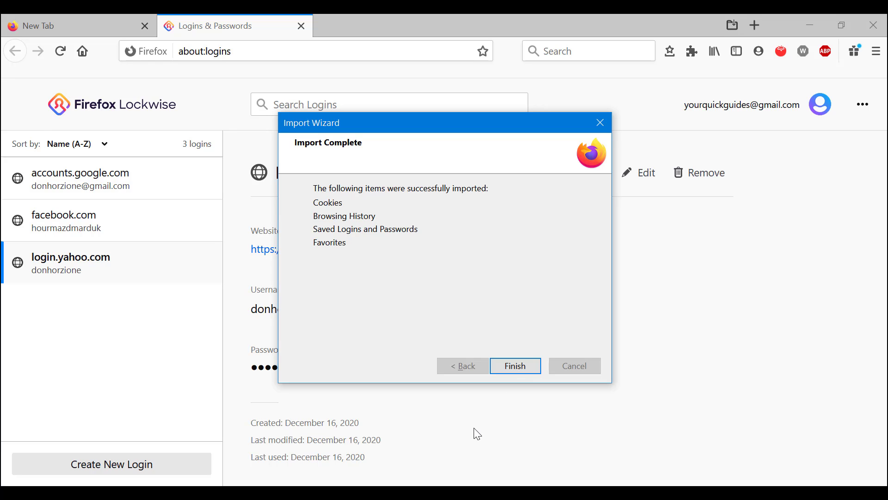
Finish the Import Wizard, scroll the 66 logins, and return to the New Tab page.
click(514, 367)
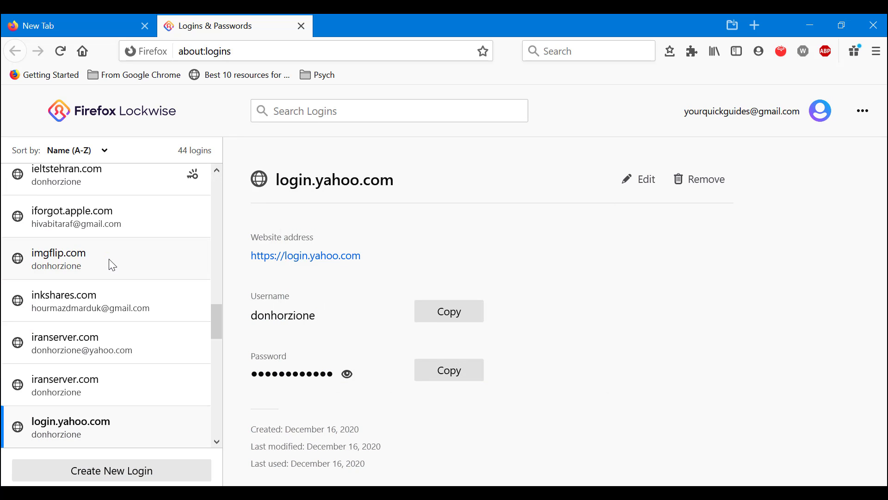
scroll(111, 263, down, 5)
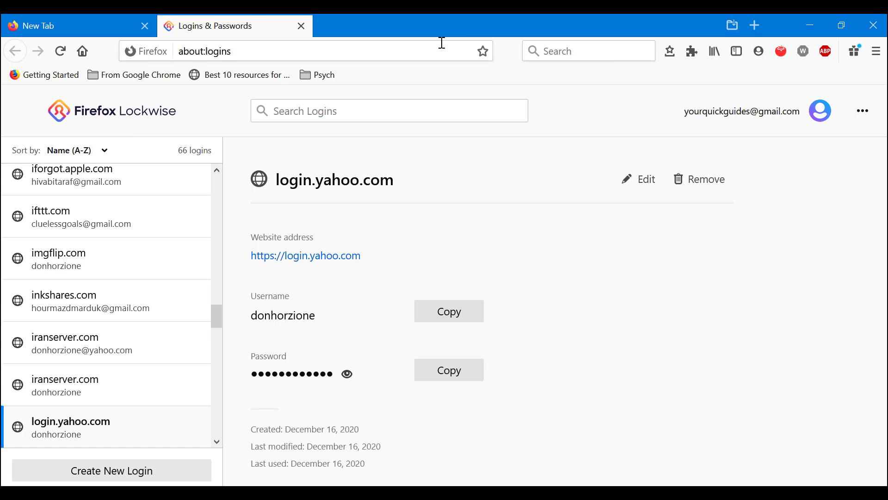
click(97, 19)
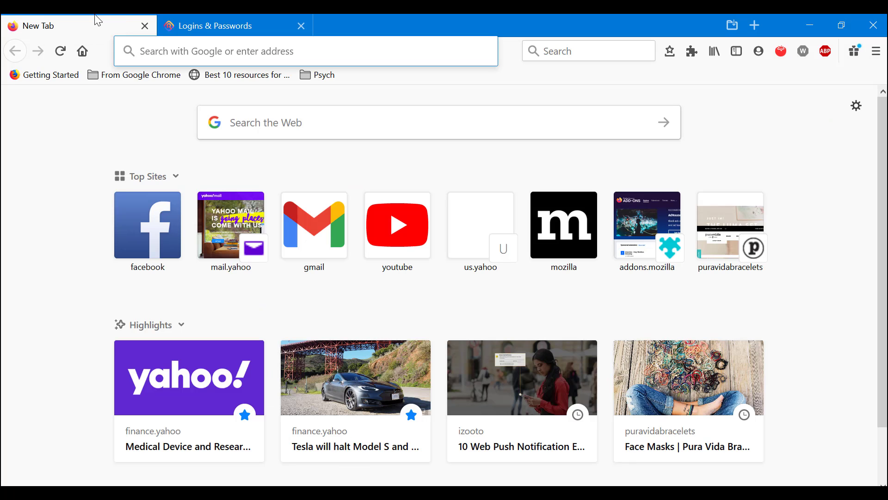